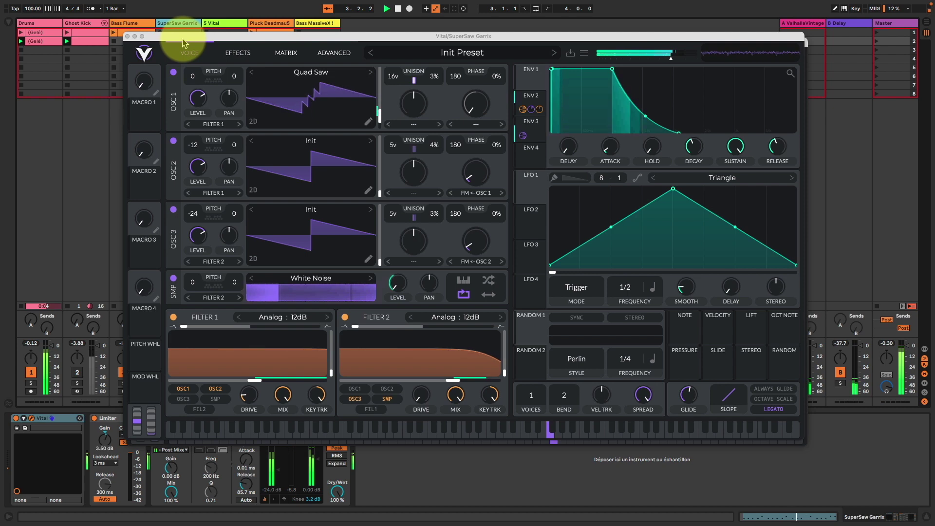
Move the SuperSaw Garrix synth window aside to reach the other Vital instance behind it
drag(182, 42, 251, 31)
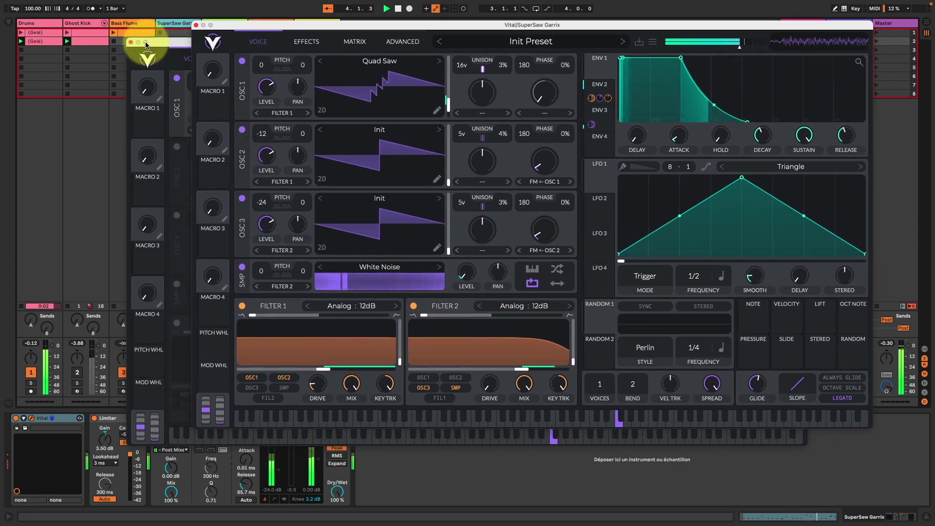
click(172, 384)
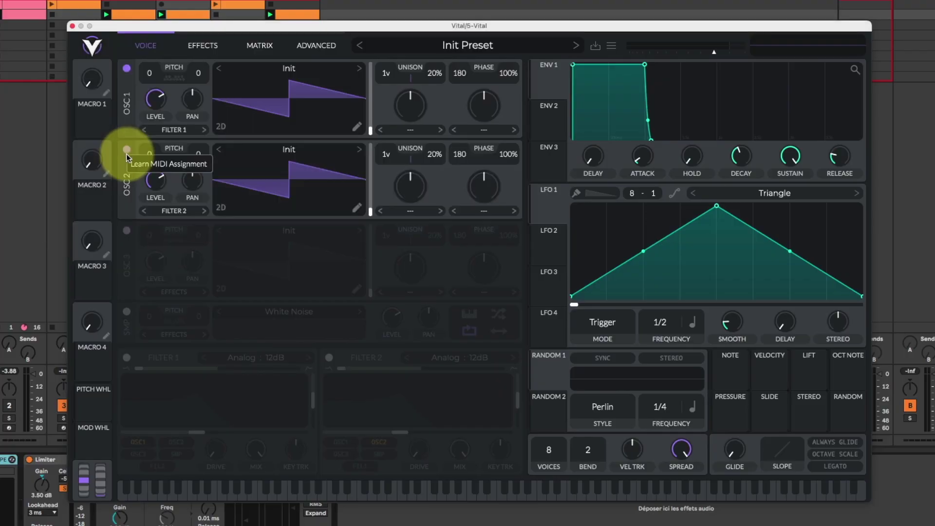
Enable oscillator 3, and transpose oscillator 2 to -12 semitones and oscillator 3 to -24 semitones
click(127, 231)
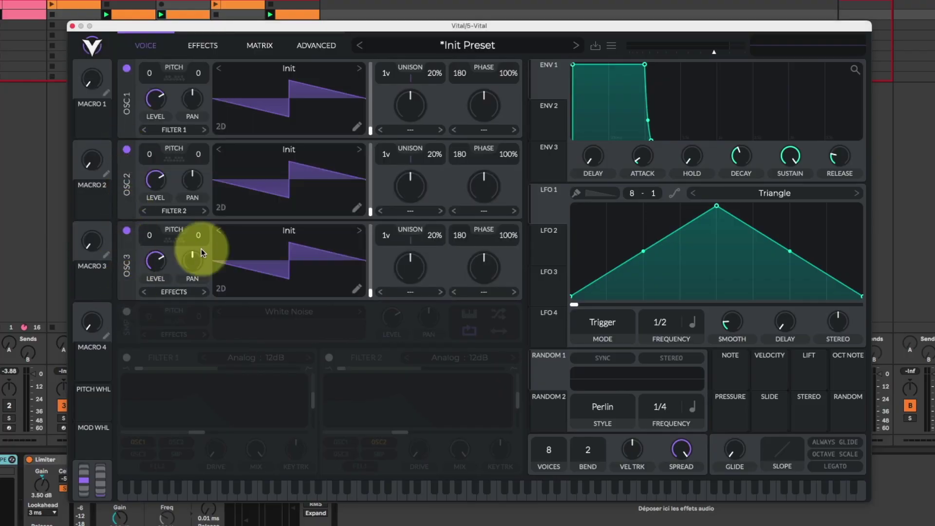
drag(150, 237, 152, 279)
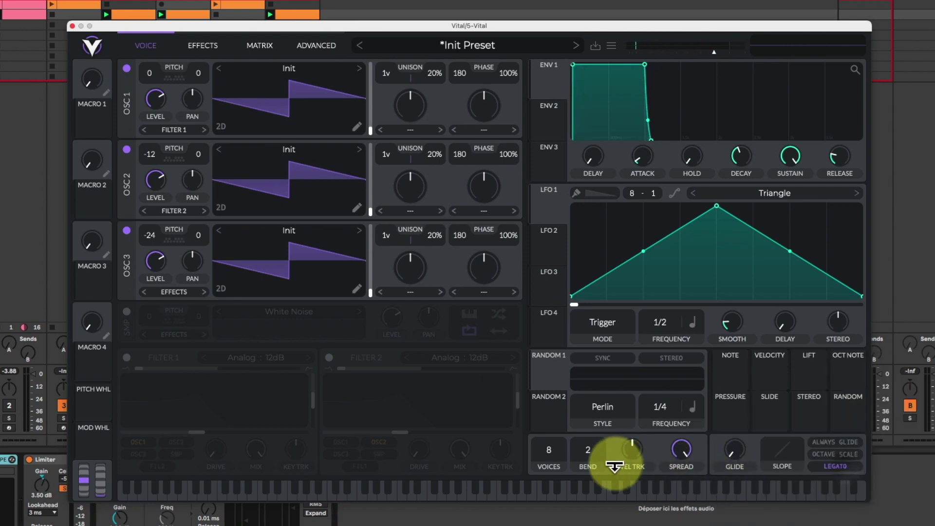
Make the patch monophonic with 1 voice and legato on, and raise the glide time
drag(549, 449, 539, 486)
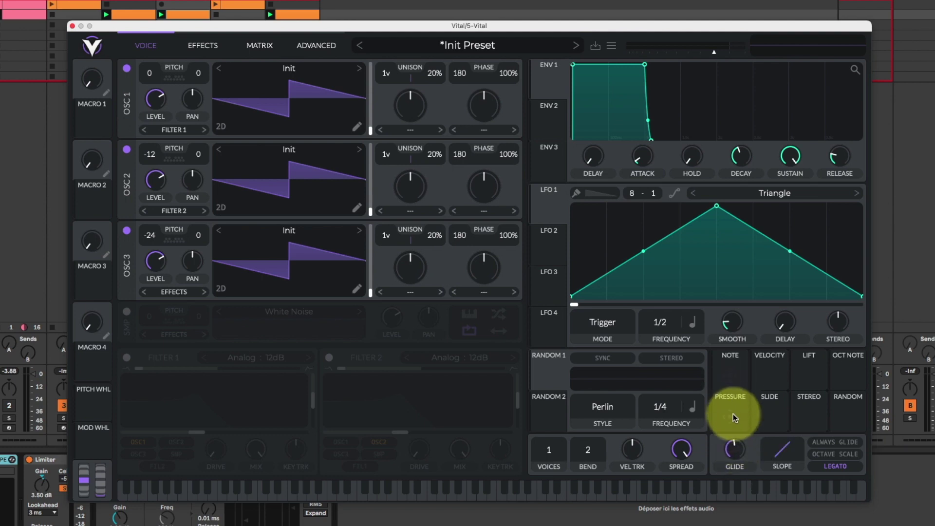
drag(735, 447, 735, 441)
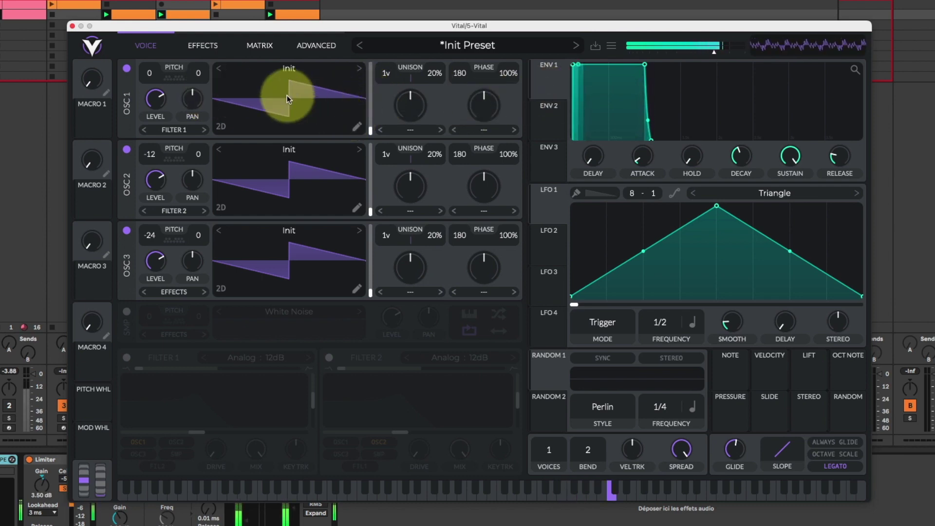
Load the Quad Saw wavetable into oscillator 1
click(296, 67)
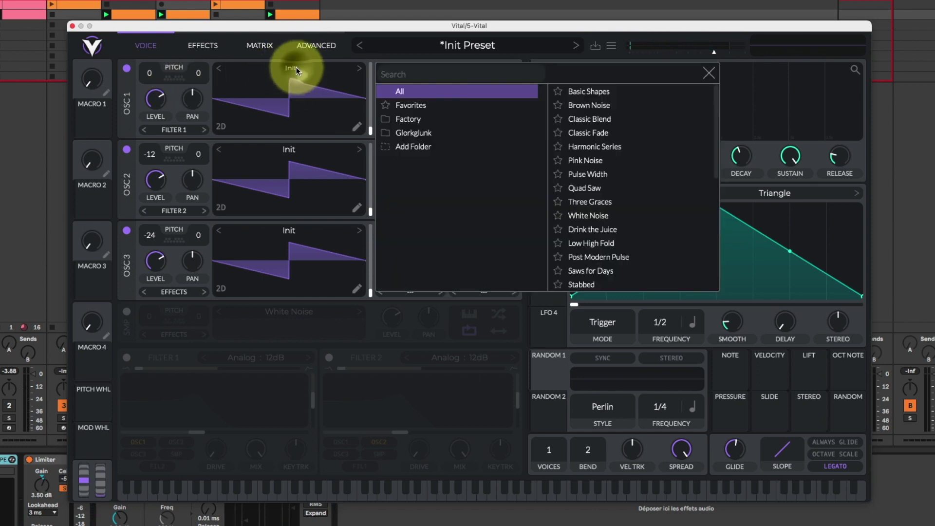
click(616, 190)
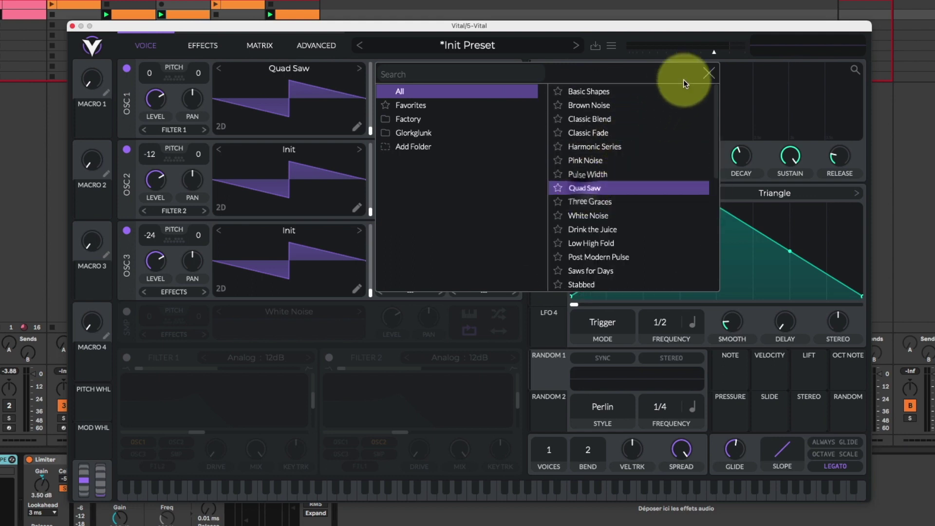
click(707, 74)
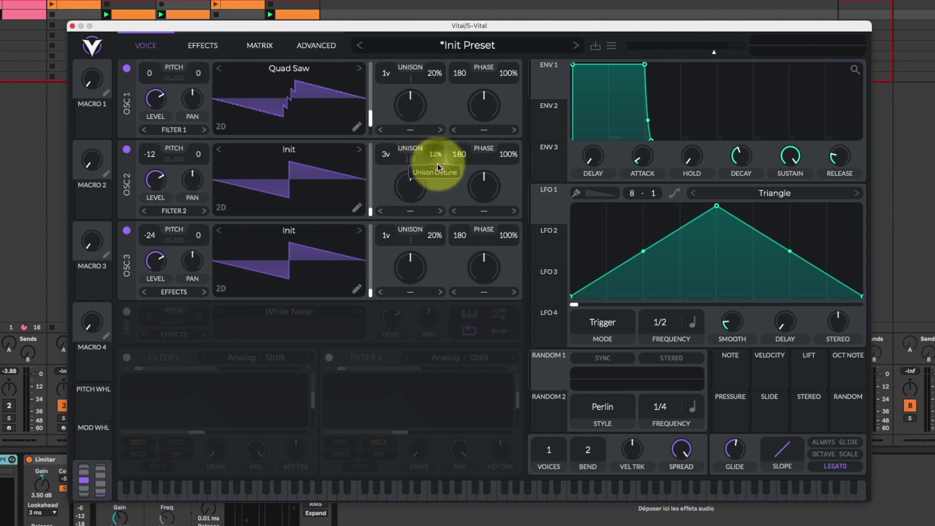
Set unison to 8 voices with 9% detune on oscillator 1 and 3 voices with 5% on oscillator 2, and lengthen Envelope 1's release
scroll(437, 171, down, 2)
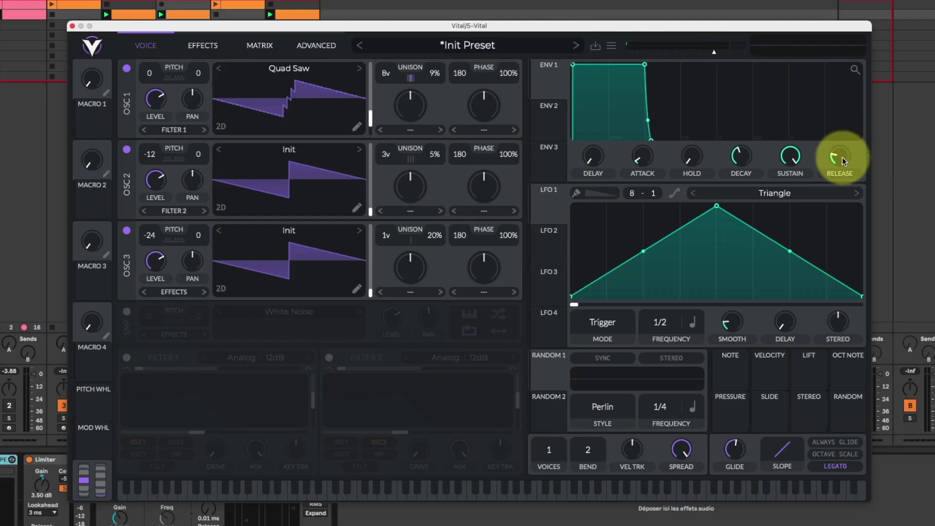
mouse_move(843, 157)
mouse_down()
mouse_move(845, 145)
mouse_move(837, 156)
mouse_up()
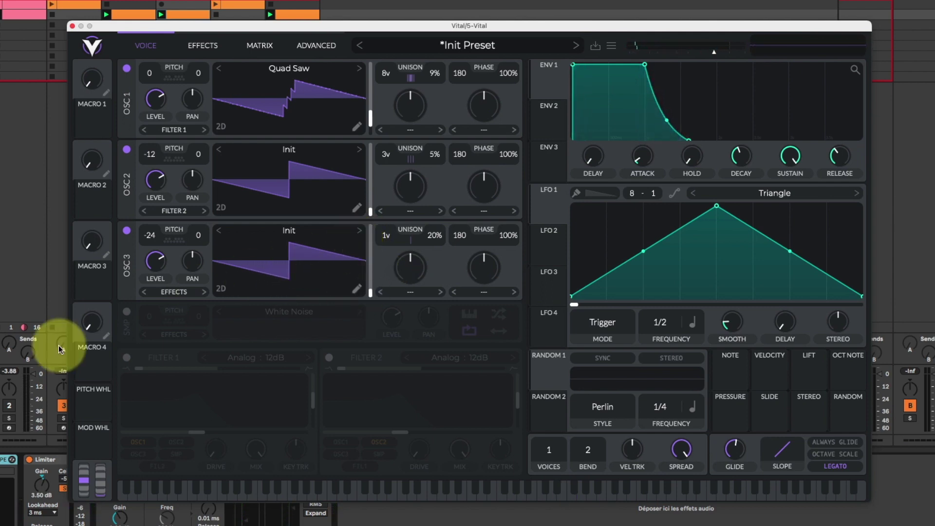
Turn on both filters, routing oscillator 2 into Filter 1 and oscillator 3 into Filter 2
click(126, 358)
click(328, 356)
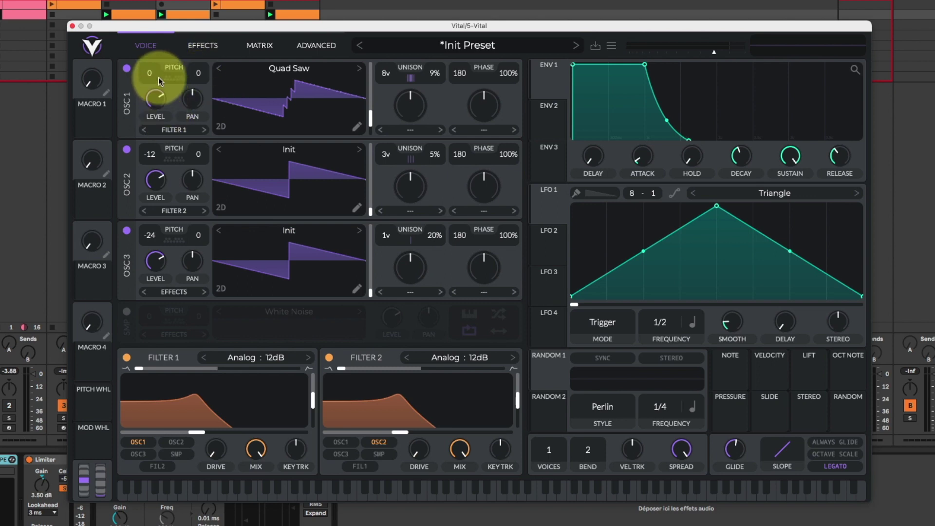
click(144, 211)
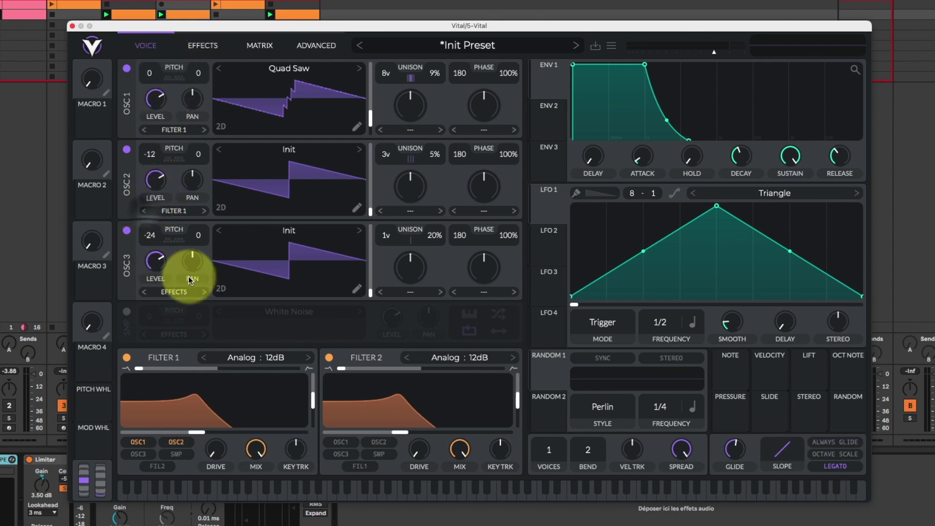
click(205, 292)
click(184, 293)
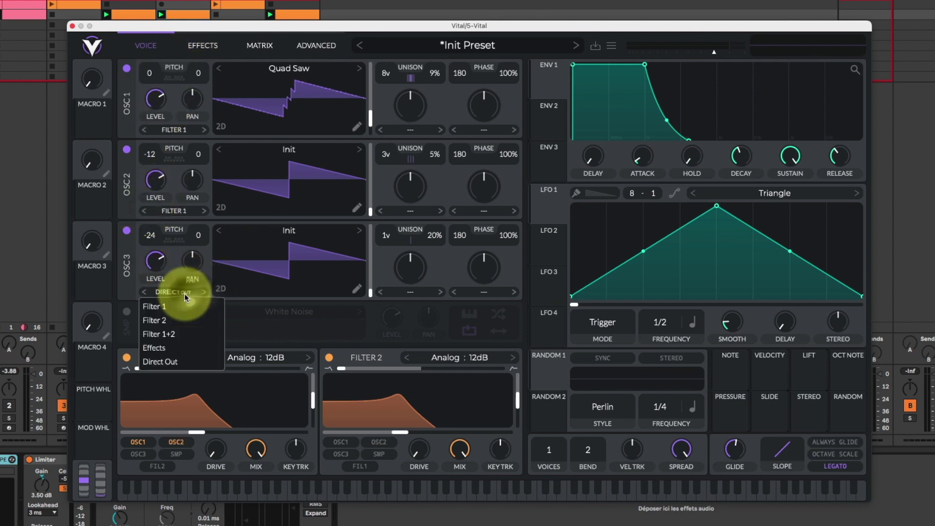
click(174, 317)
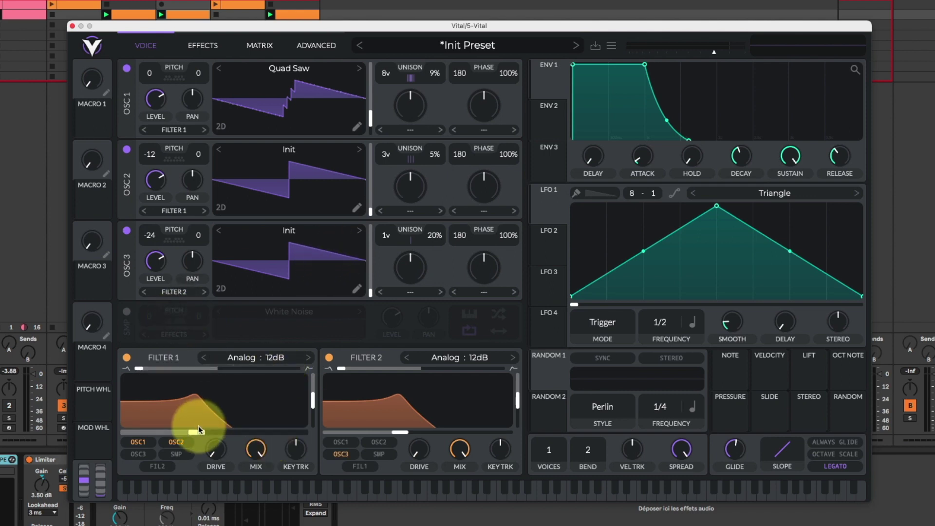
Lower the resonance of both filters, turn up their key tracking and raise their cutoffs, Filter 2 higher than Filter 1
drag(313, 399, 311, 432)
drag(519, 401, 519, 425)
drag(190, 428, 317, 348)
drag(501, 463, 433, 368)
drag(400, 432, 464, 432)
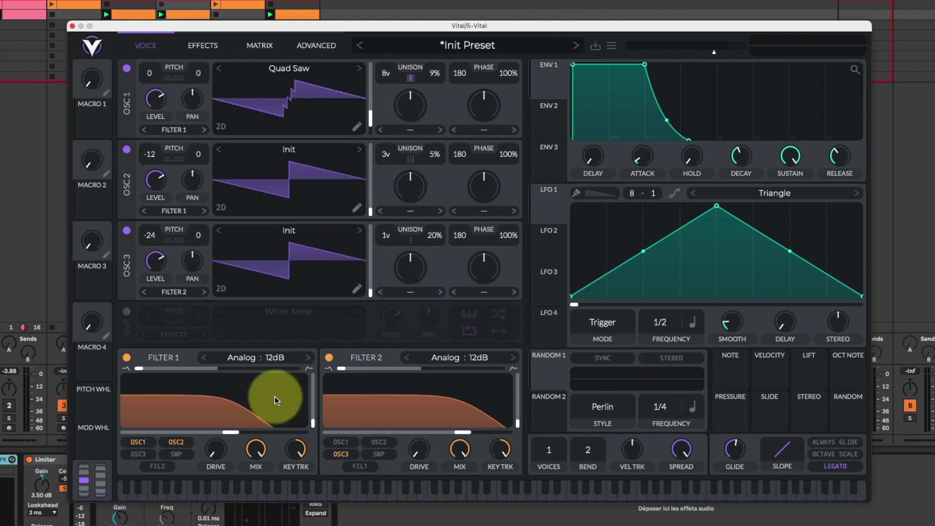
drag(229, 432, 238, 431)
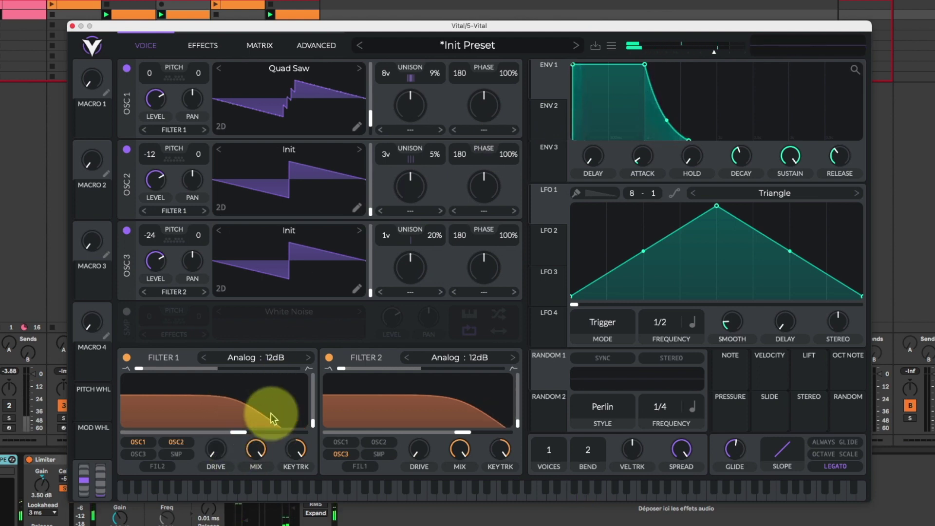
Shape Envelope 2 with a short decay, reduced sustain and longer release, and assign it to the cutoffs of both filters
drag(592, 113, 617, 97)
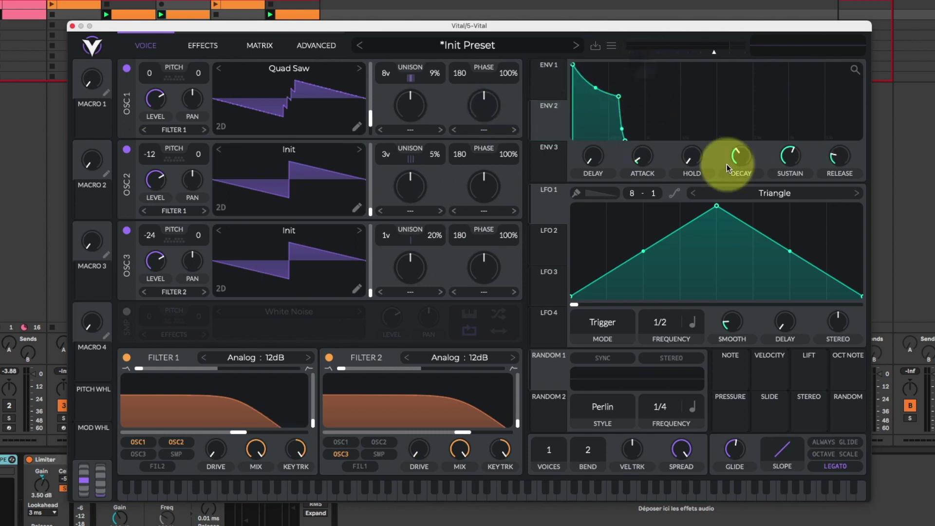
drag(842, 156, 836, 132)
drag(552, 124, 214, 418)
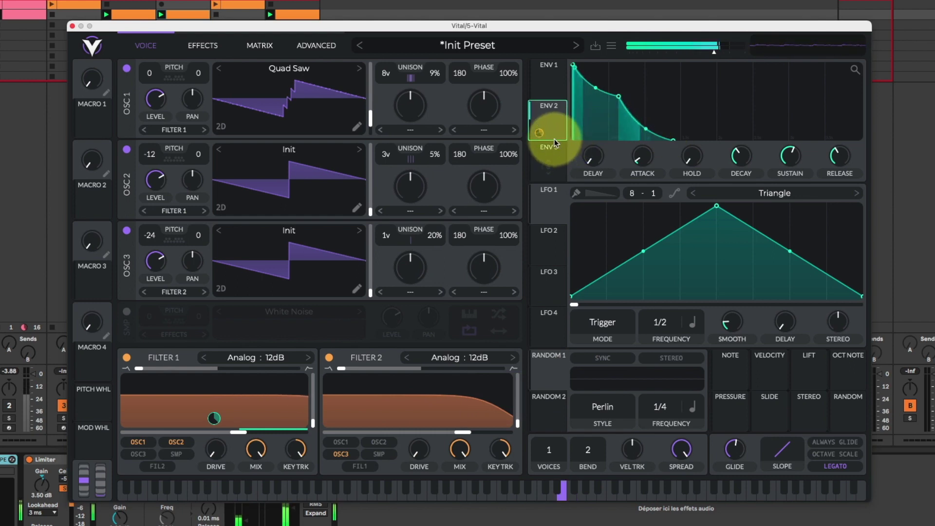
drag(548, 121, 418, 419)
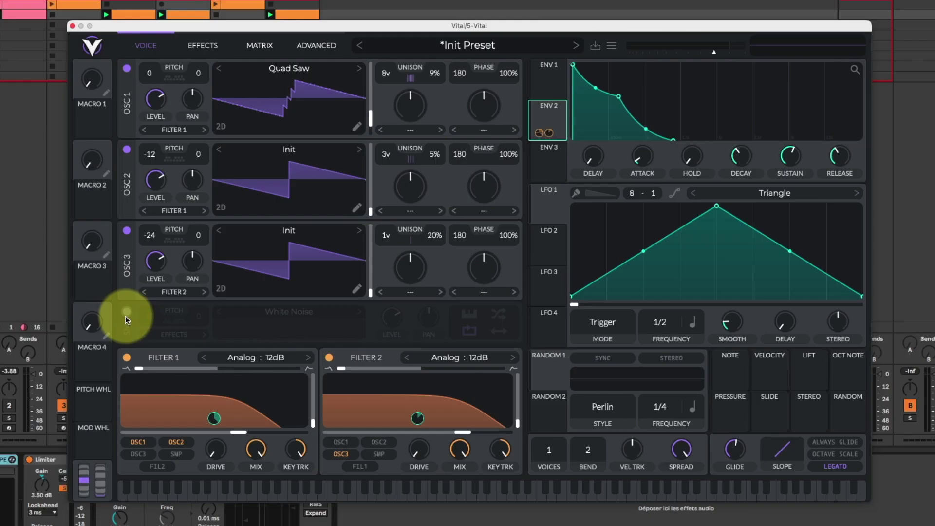
Turn on the White Noise sampler and modulate its level with Envelope 3, shaped as a very short decay with zero sustain
click(126, 312)
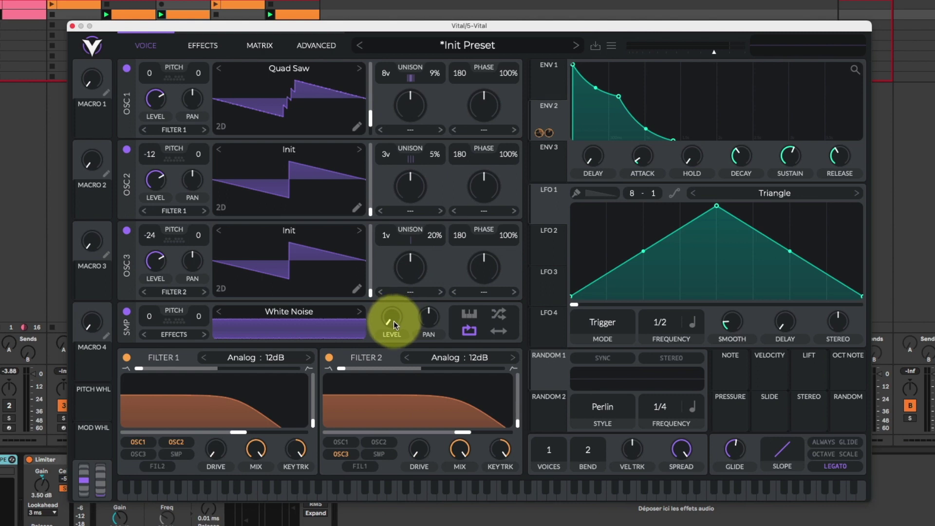
drag(618, 96, 574, 216)
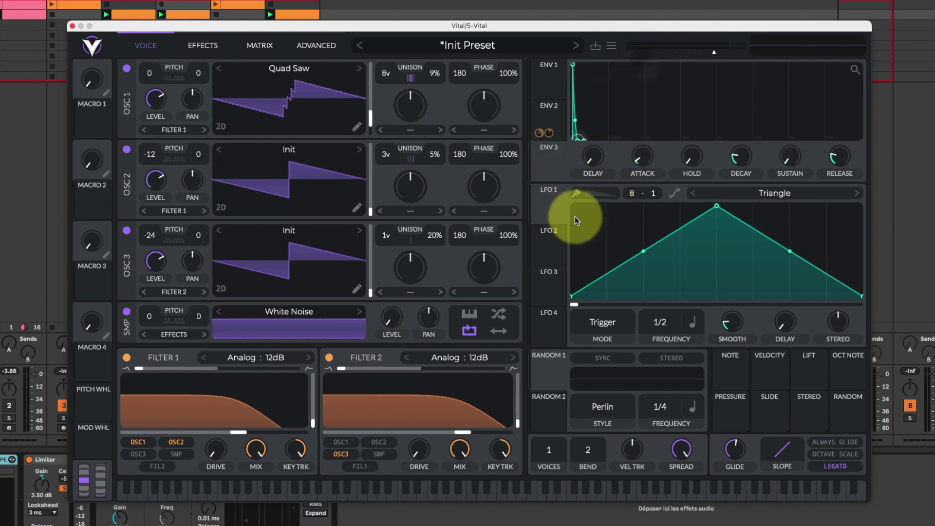
drag(554, 162, 392, 319)
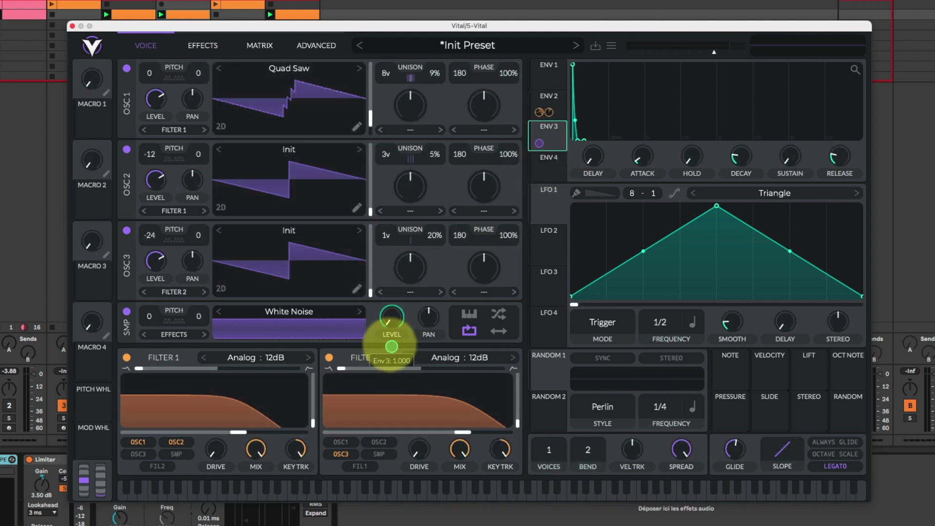
Route the noise sampler into Filter 2, and modulate the sampler level and Filter 2's cutoff with Envelope 3
click(181, 331)
click(173, 365)
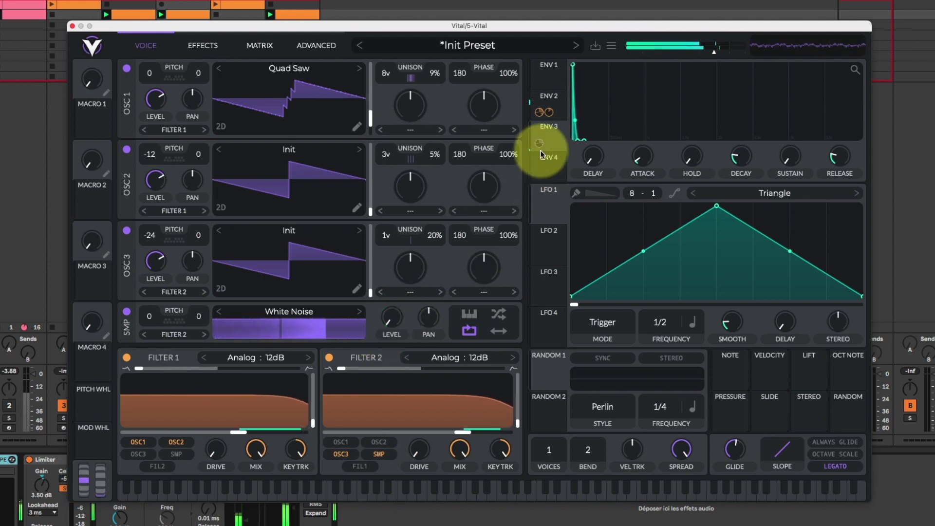
drag(541, 133, 395, 340)
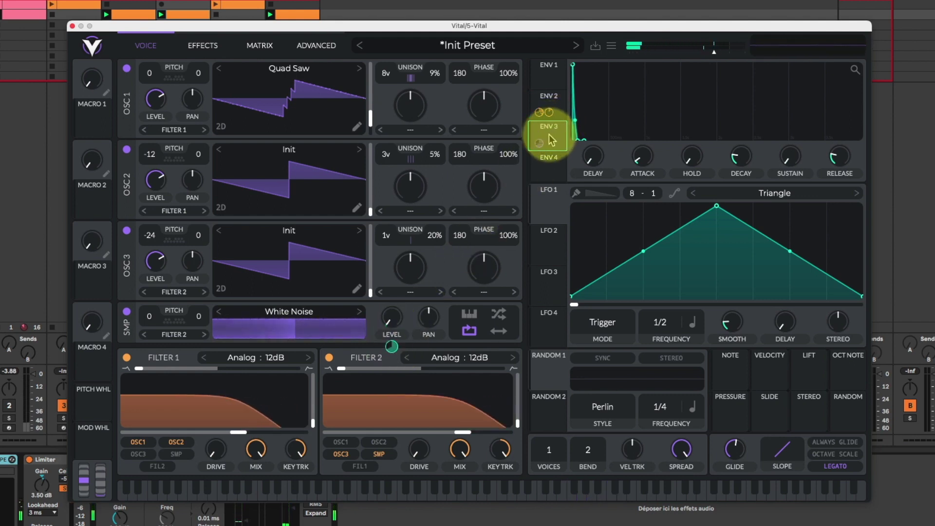
drag(549, 138, 419, 427)
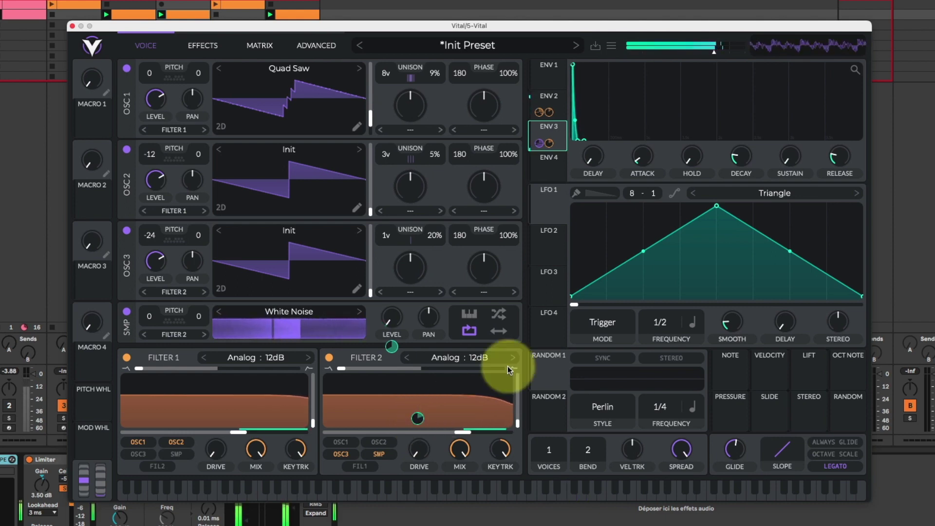
Lengthen Envelope 1's release, and set track 5's sends to -34 dB for ValhallaVintageVerb and -32 dB for Delay
click(548, 66)
drag(844, 156, 846, 152)
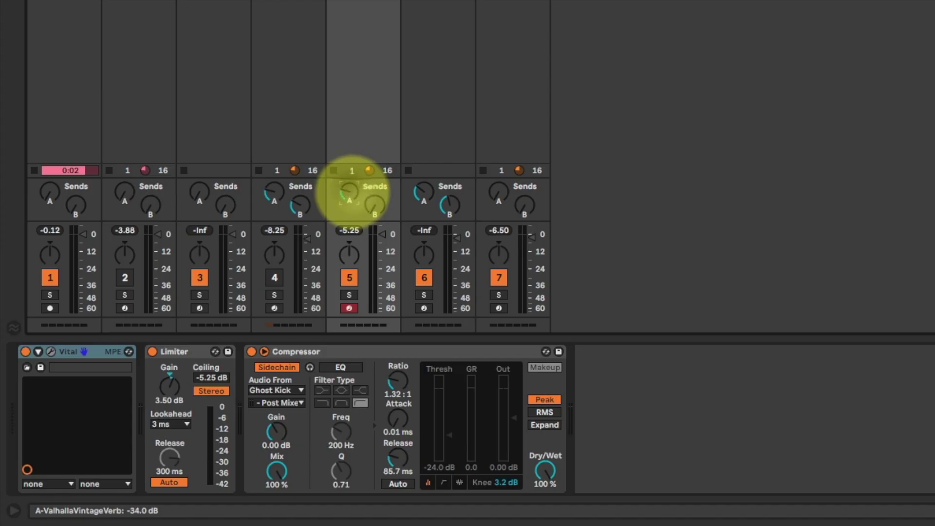
drag(374, 209, 373, 207)
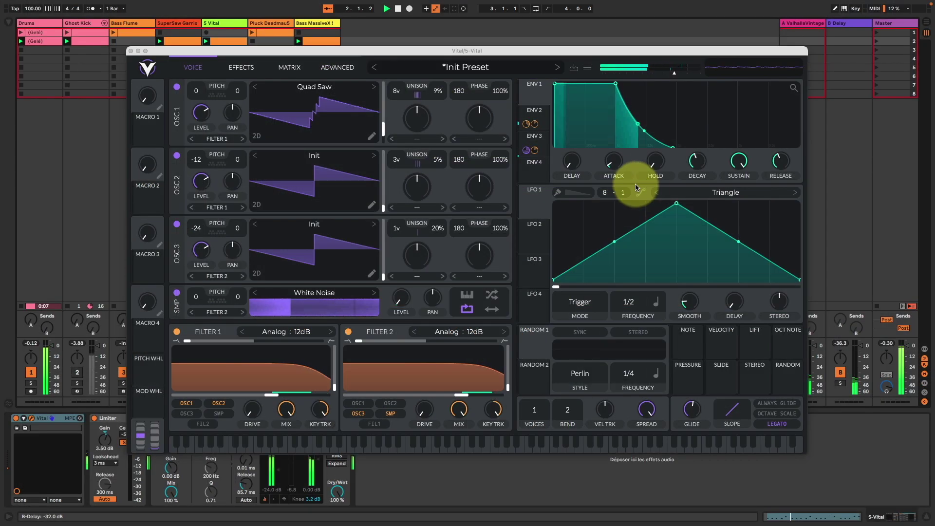
Adjust oscillator 1's wavetable frame position and assign Envelope 2 to modulate it
drag(527, 148, 417, 163)
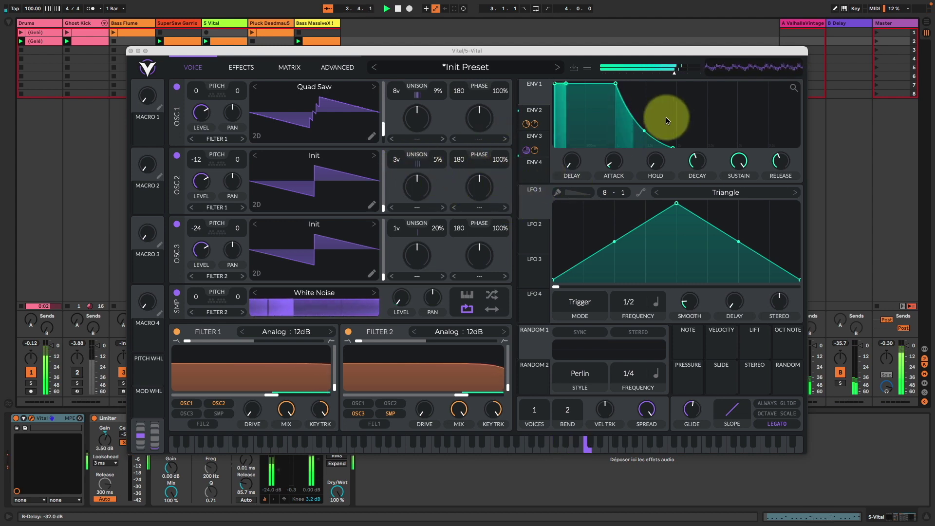
drag(545, 111, 369, 131)
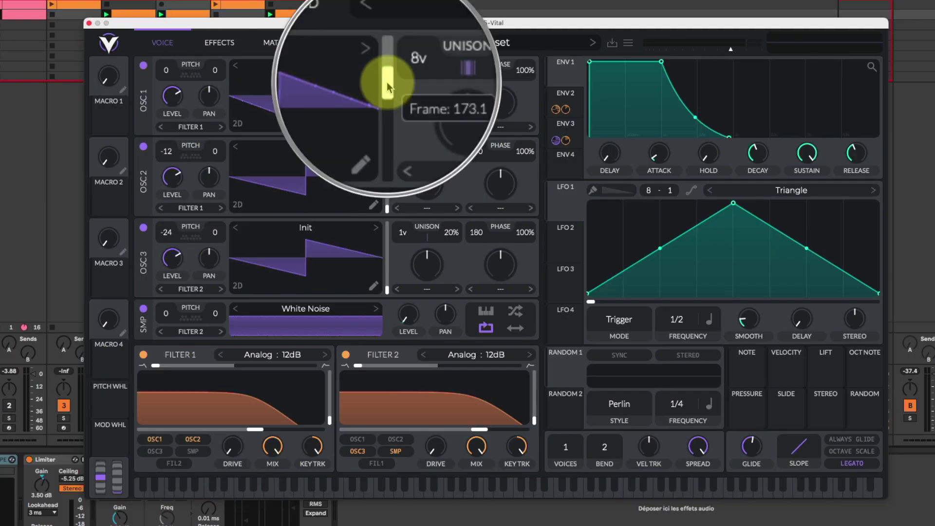
drag(386, 82, 392, 110)
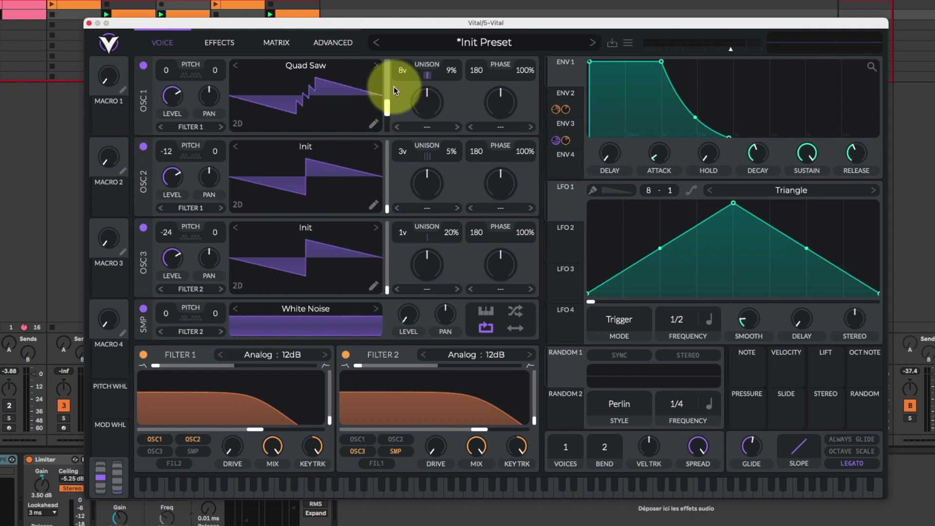
click(570, 93)
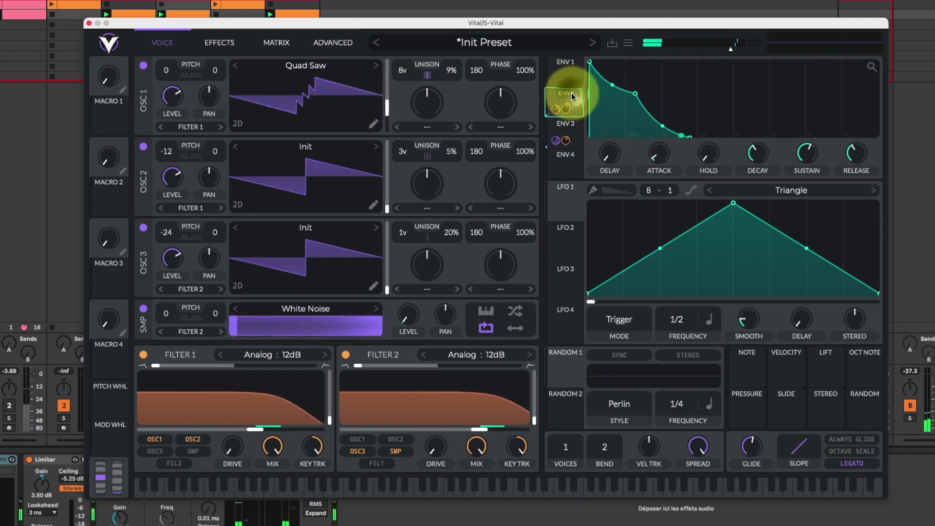
drag(564, 105, 381, 109)
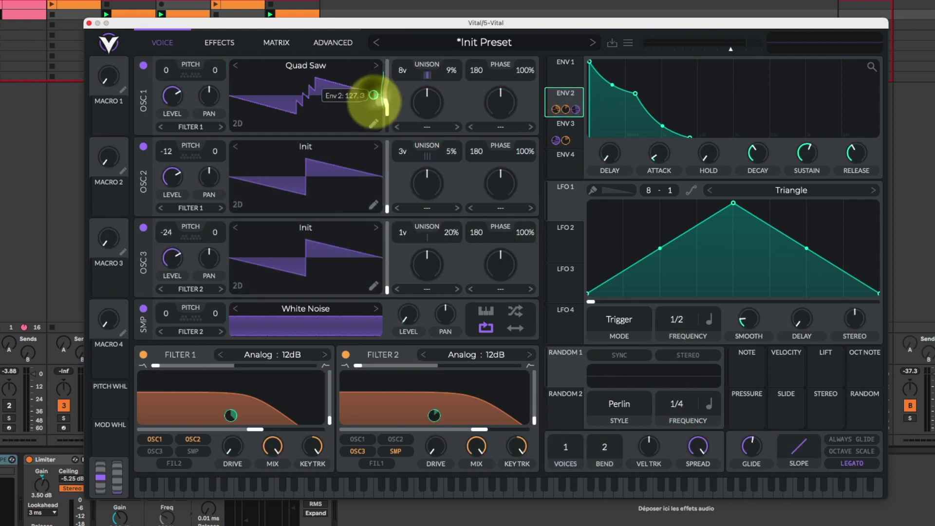
Reduce Envelope 2's modulation of oscillator 1's wavetable frame and slightly lower Filter 1's cutoff
drag(373, 96, 376, 99)
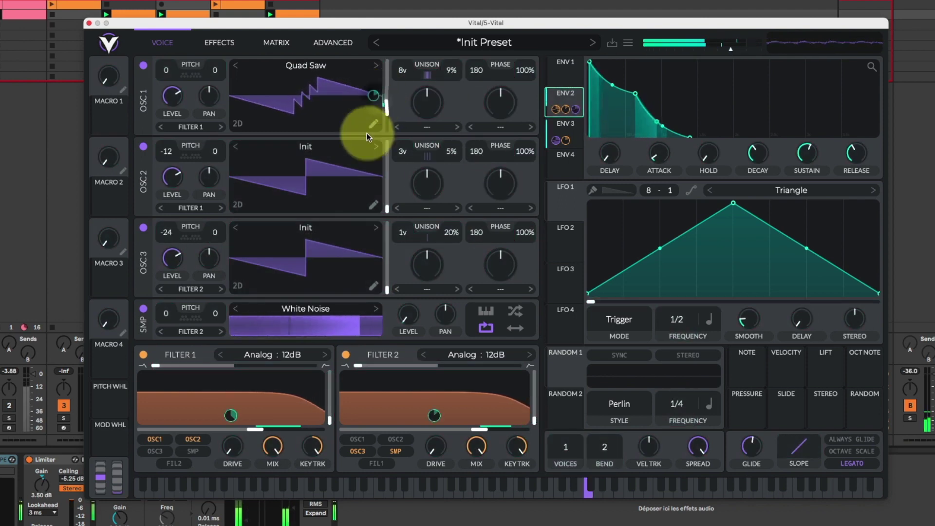
drag(253, 428, 230, 414)
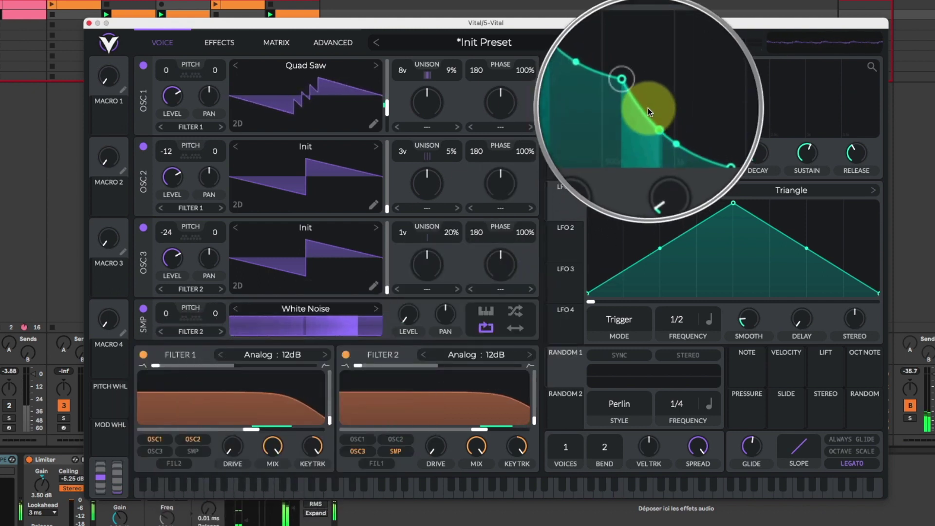
click(573, 65)
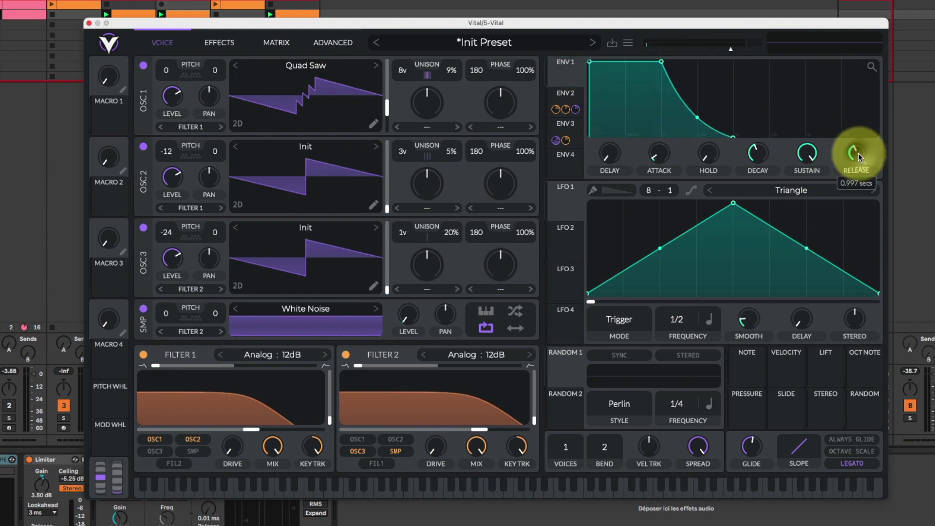
click(566, 94)
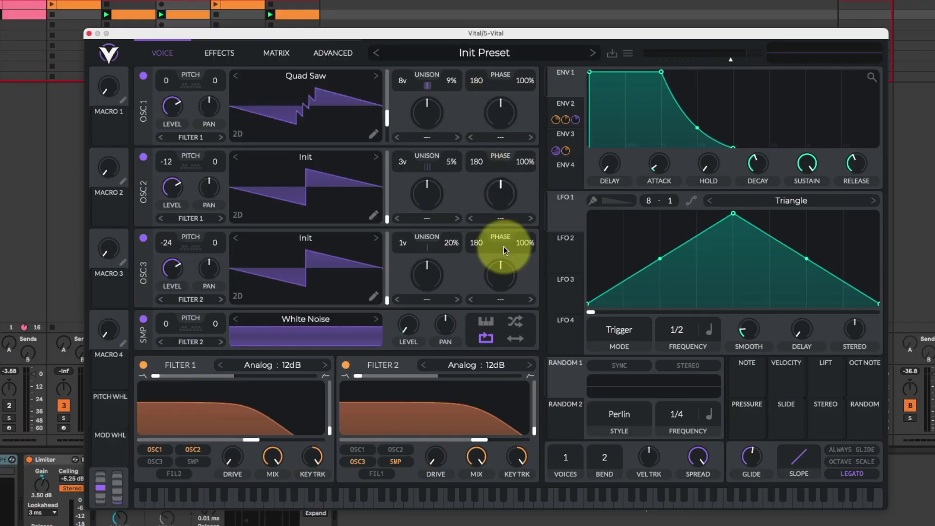
Set oscillator 3's phase distortion to FM <- Osc 2 and oscillator 2's to FM <- Osc 1
click(501, 299)
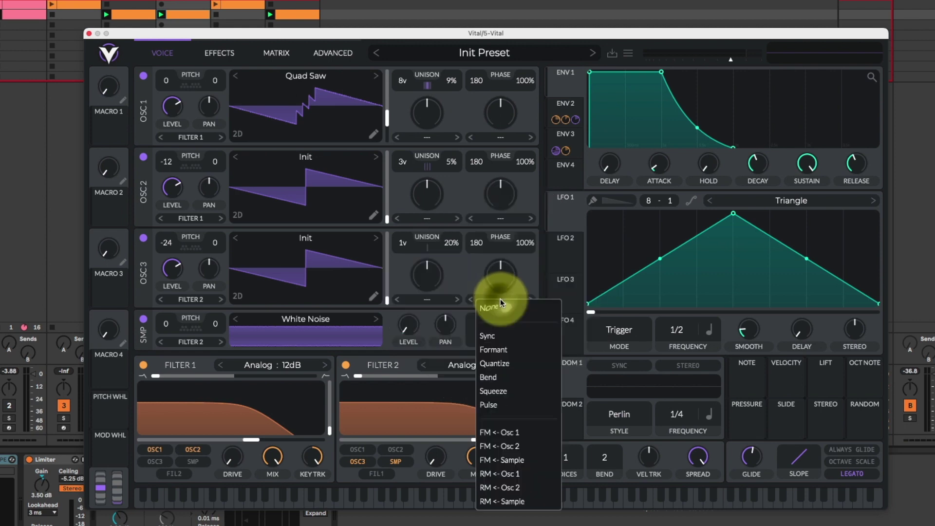
click(515, 451)
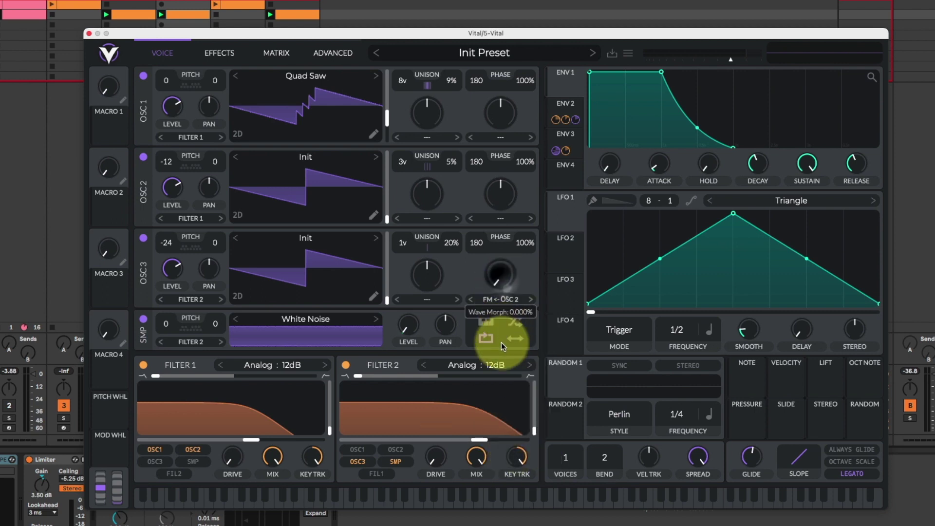
click(500, 220)
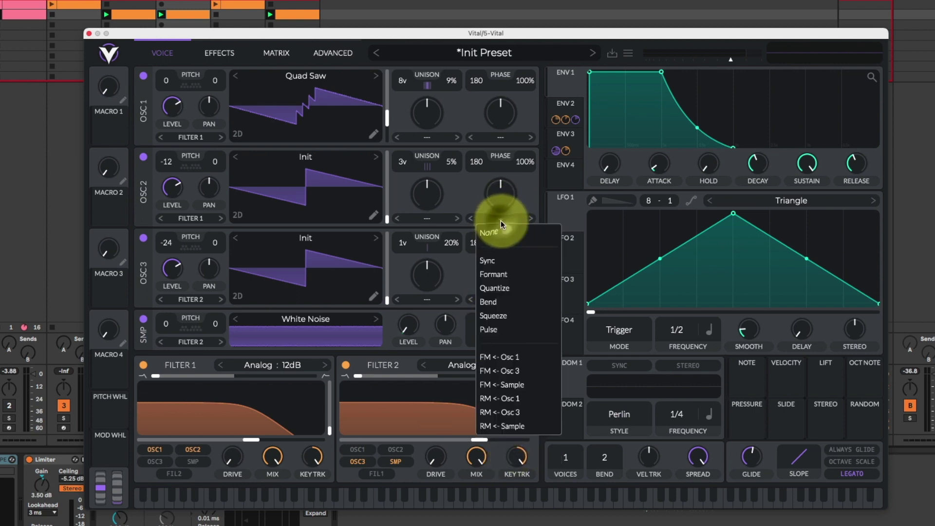
click(510, 356)
drag(510, 203, 507, 272)
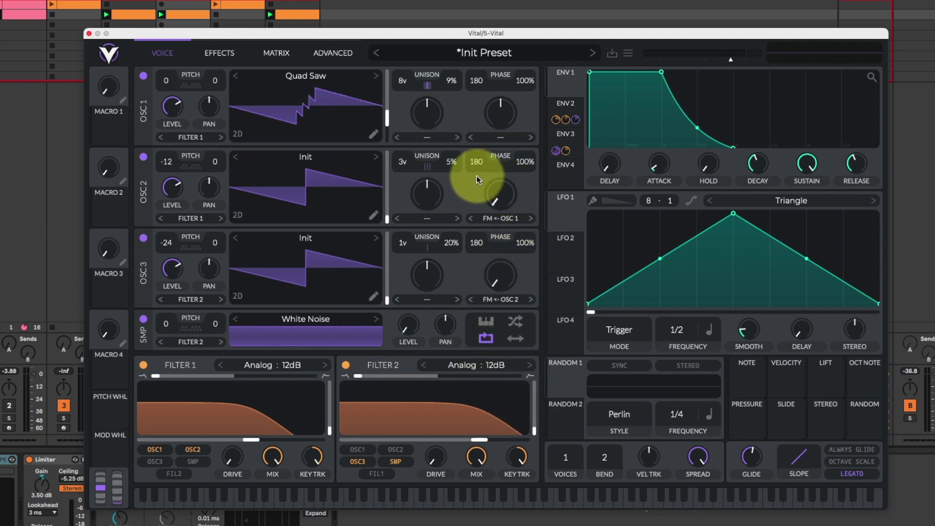
Assign Envelope 2 to the FM amounts of oscillators 2 and 3, and reduce both modulation depths to a small amount
click(567, 107)
drag(571, 109, 504, 195)
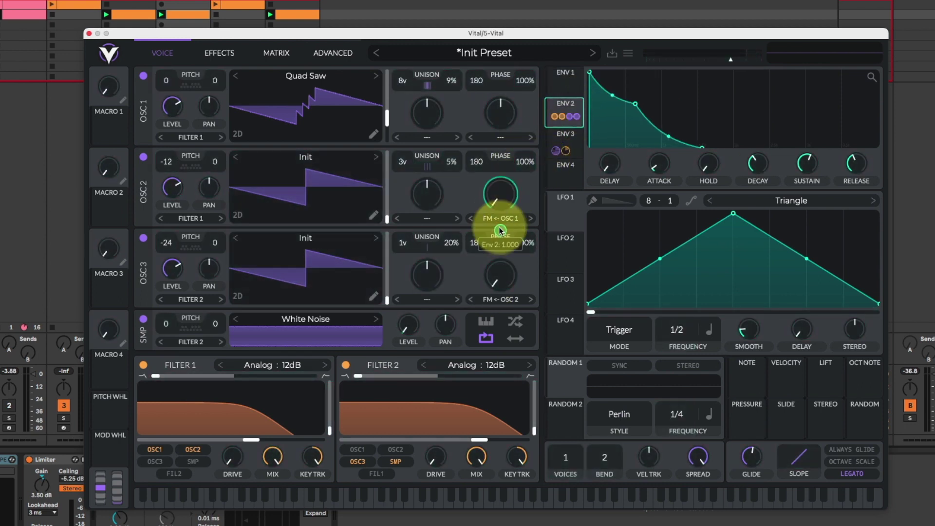
drag(574, 112, 500, 273)
drag(500, 323, 500, 230)
mouse_move(500, 311)
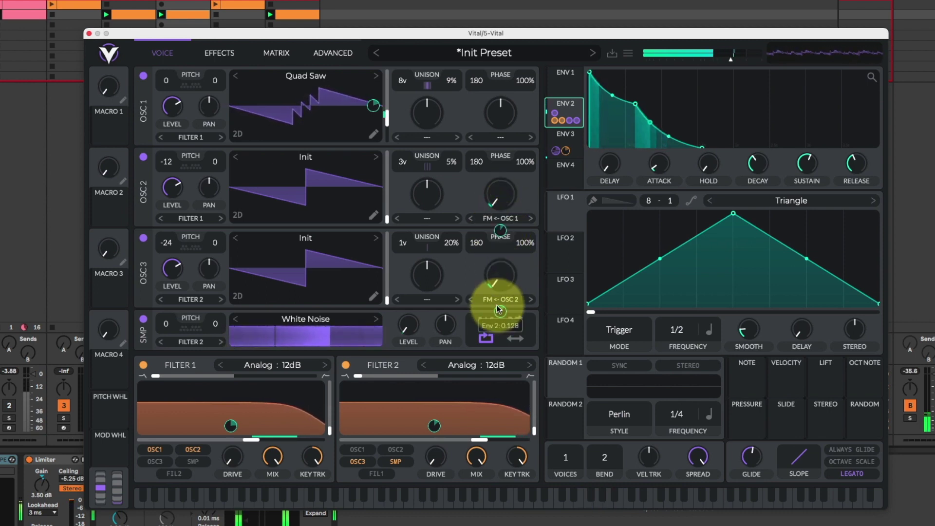
drag(500, 310, 495, 286)
Set unison to 7 voices at 13% detune for oscillator 1, 5 voices at 10% for oscillator 2, and 3 voices at 6% for oscillator 3
drag(432, 182, 437, 217)
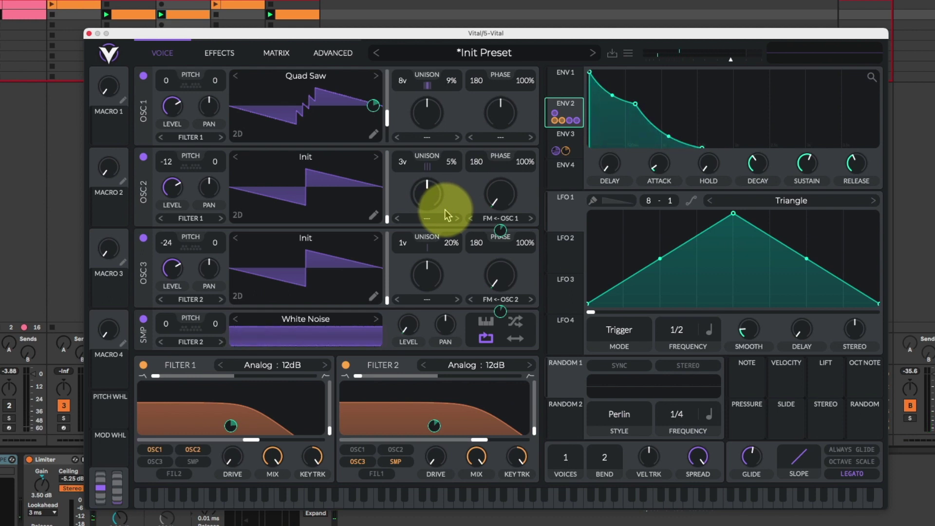
drag(445, 211, 404, 201)
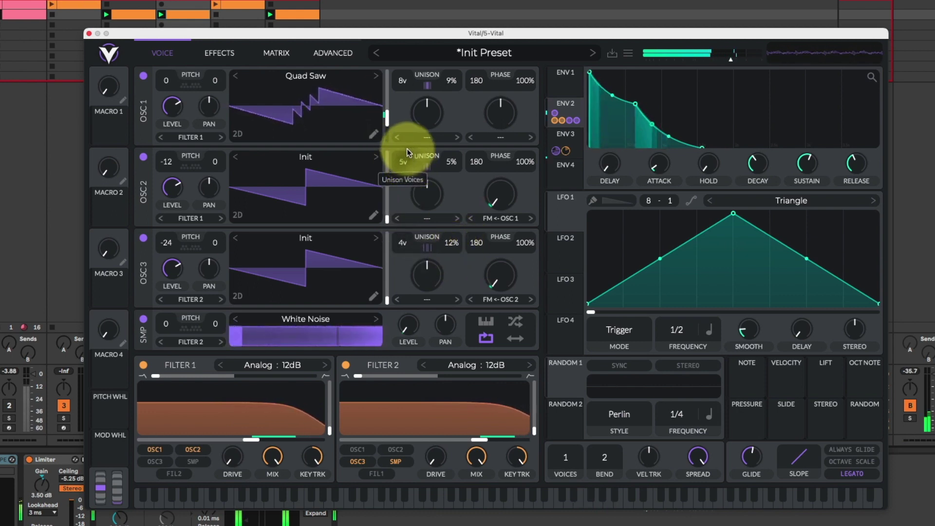
drag(405, 242, 406, 251)
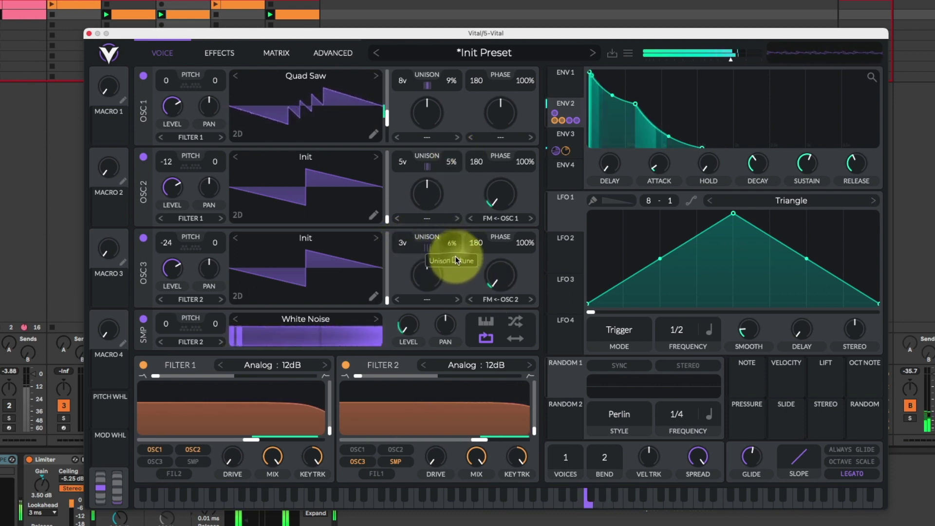
drag(447, 165, 444, 157)
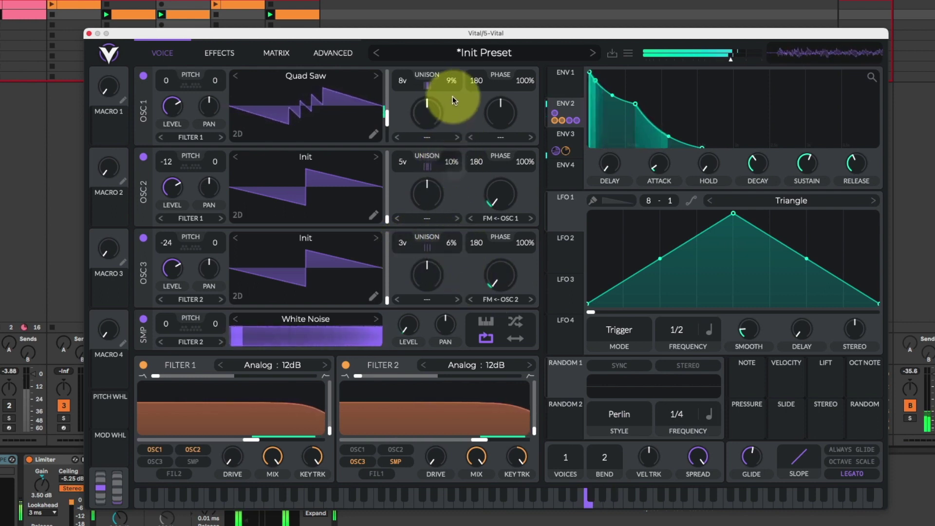
drag(452, 101, 457, 80)
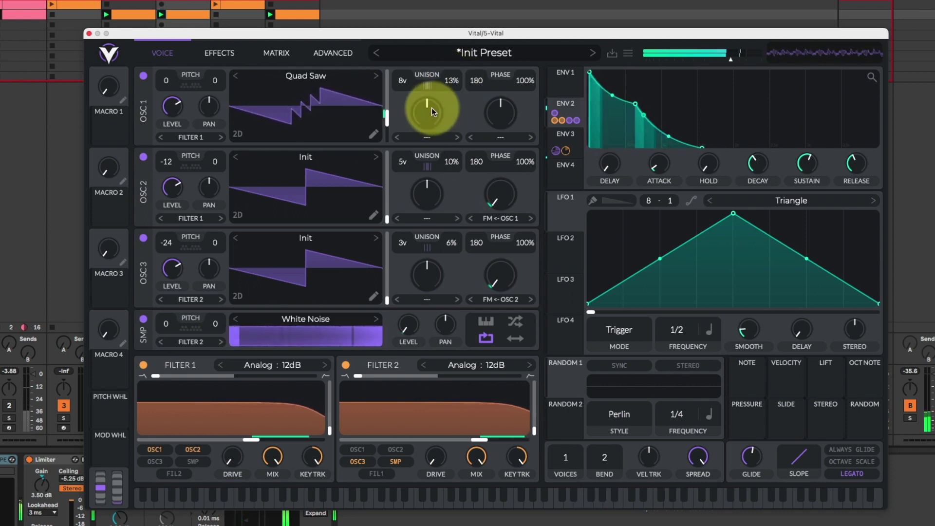
drag(408, 82, 407, 85)
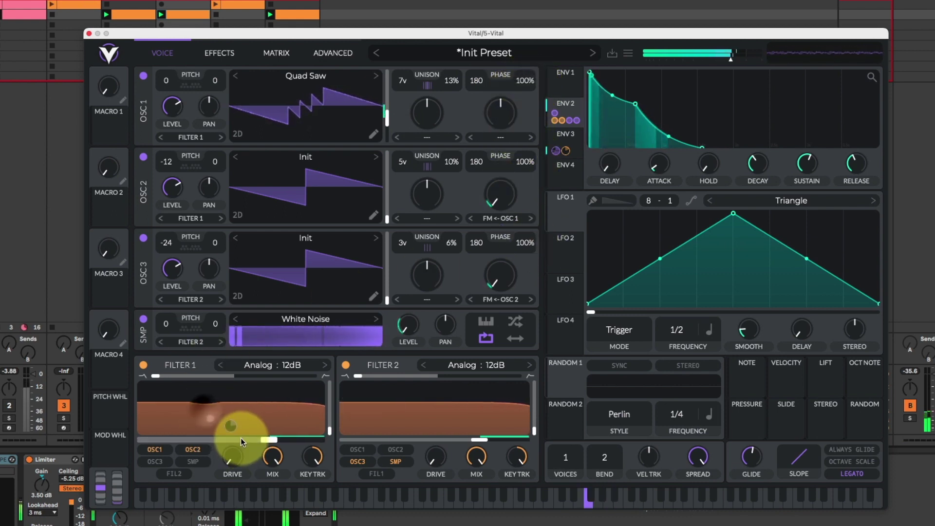
Raise Filter 1's cutoff slightly and lower Filter 2's cutoff slightly
drag(268, 437, 264, 439)
drag(471, 441, 466, 440)
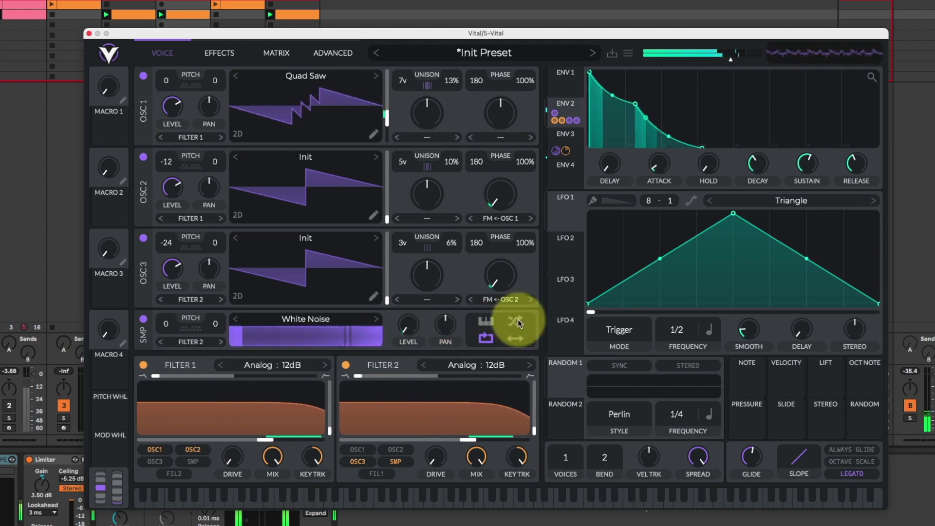